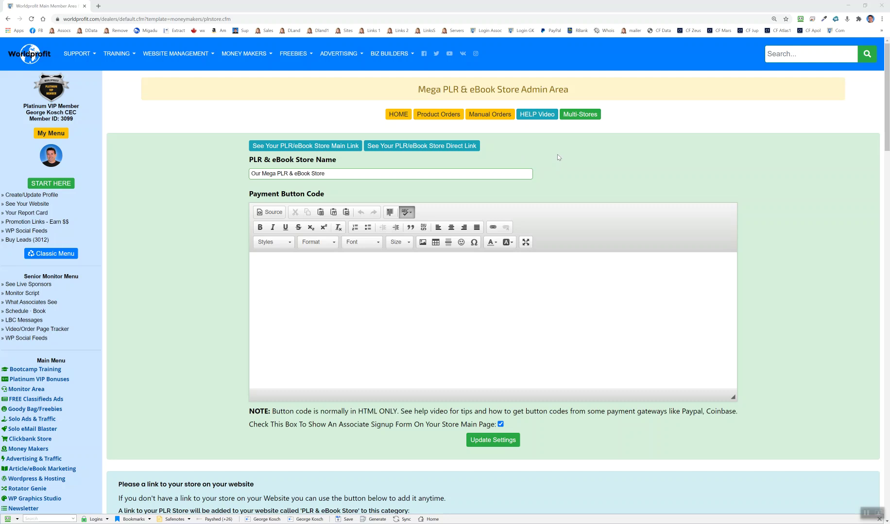
Step: Open the Multi-Stores custom store builder and put the cursor in the store name field
click(581, 114)
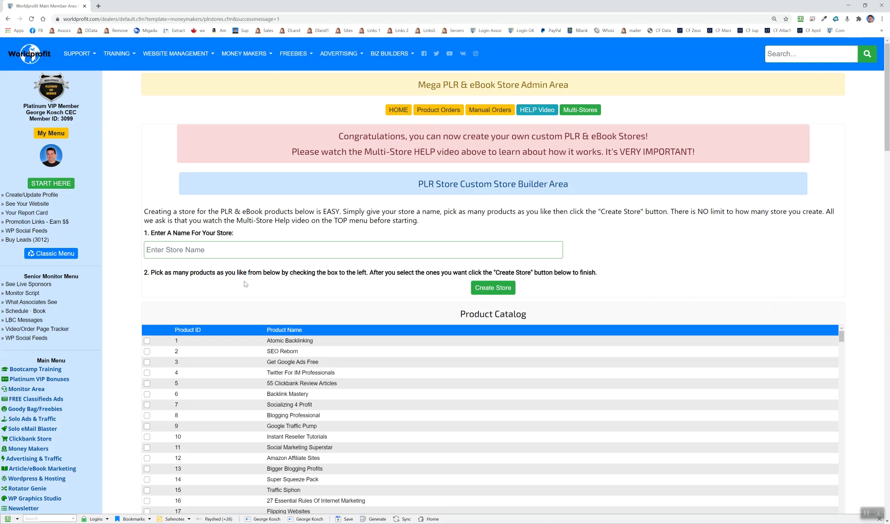
click(174, 249)
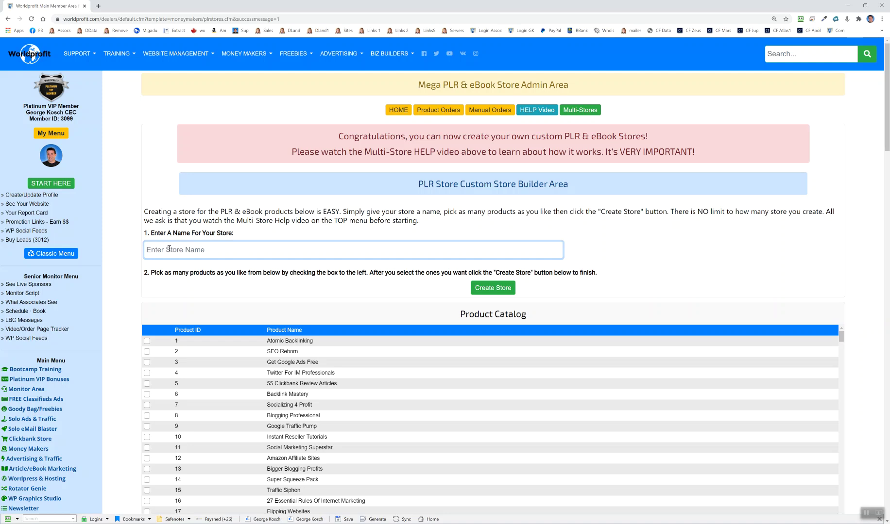
Step: Name the new store 'George's PLR Store'
text('s PLR Sto)
Step: Tick catalog products 53–55 and 59–62, including Make Easy Money On Ebay and PLR Video Profits
scroll(194, 321, down, 4)
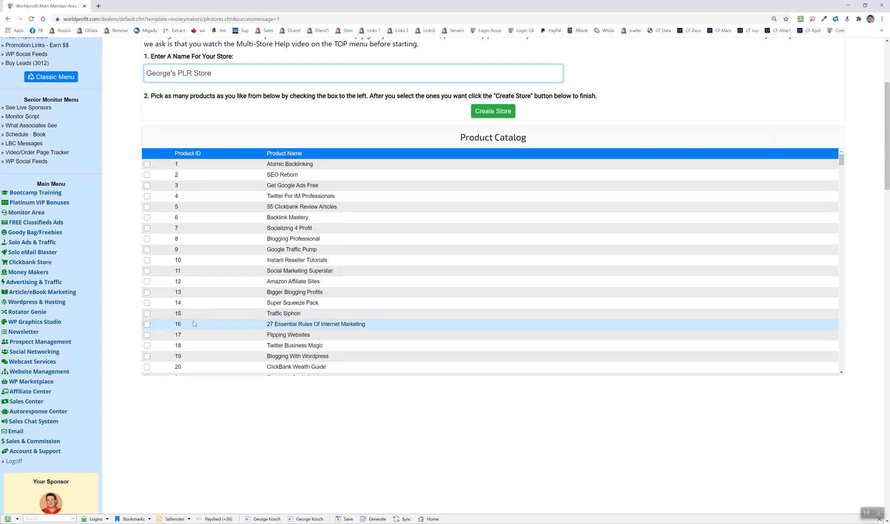
scroll(194, 310, down, 8)
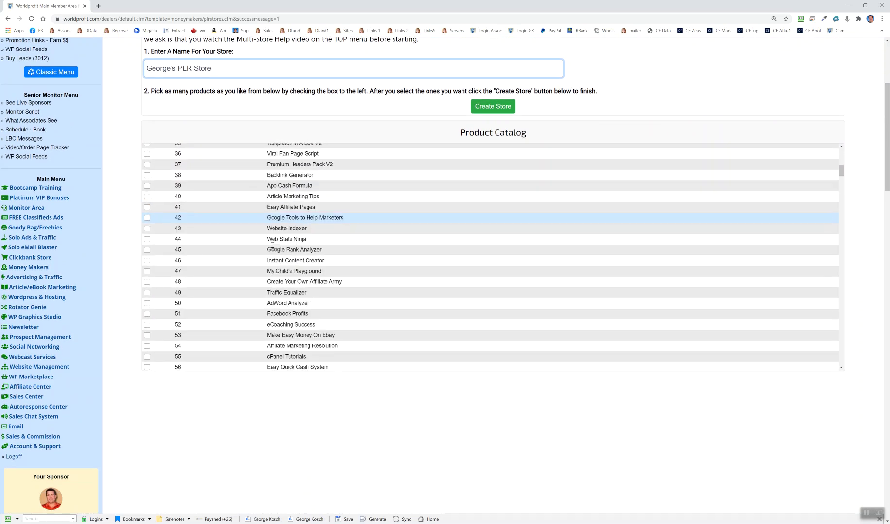
scroll(273, 245, down, 3)
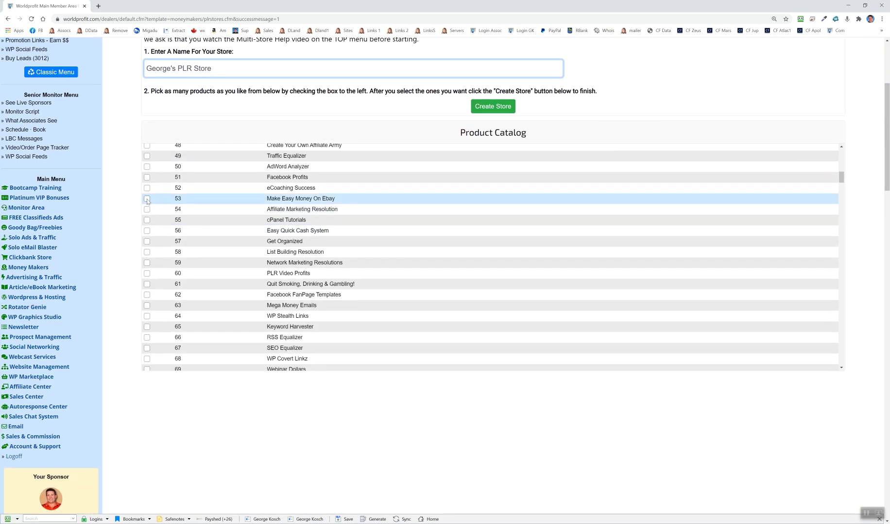
click(146, 198)
click(146, 209)
click(147, 220)
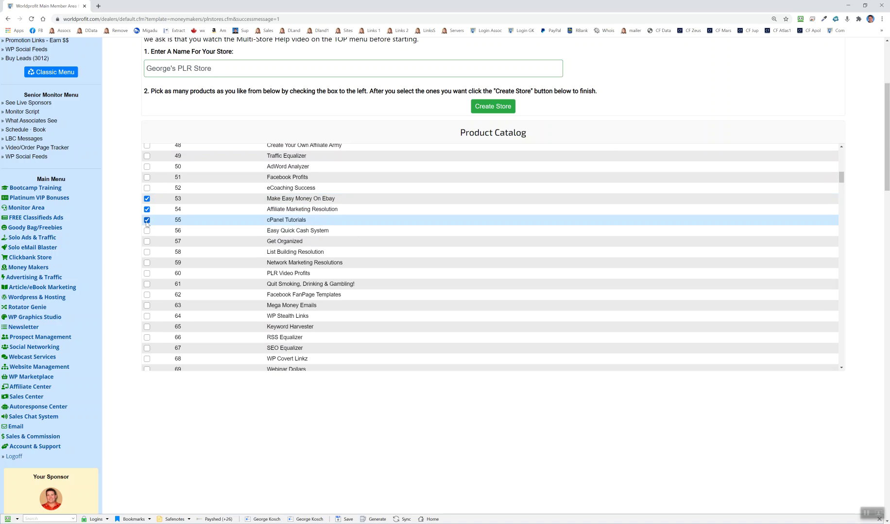
click(147, 262)
click(147, 273)
click(146, 294)
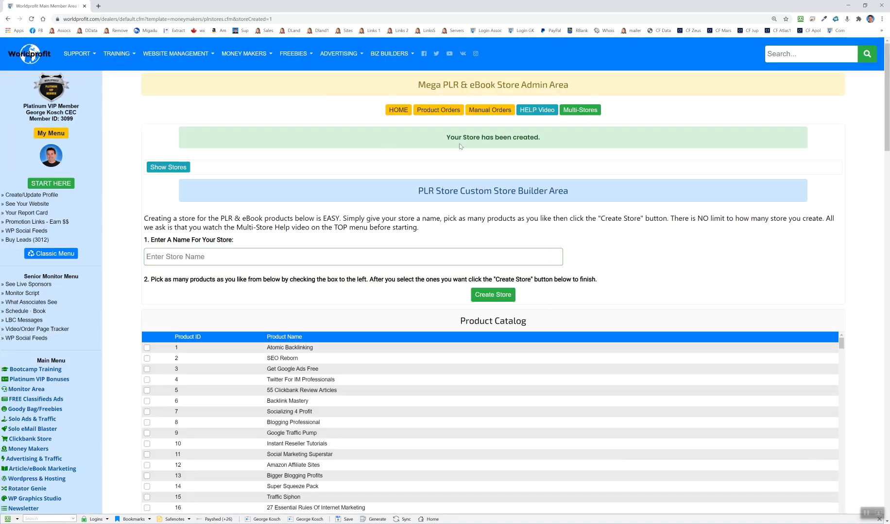
Step: Confirm the store was created and show the stores table listing George's PLR Store
drag(446, 138, 556, 136)
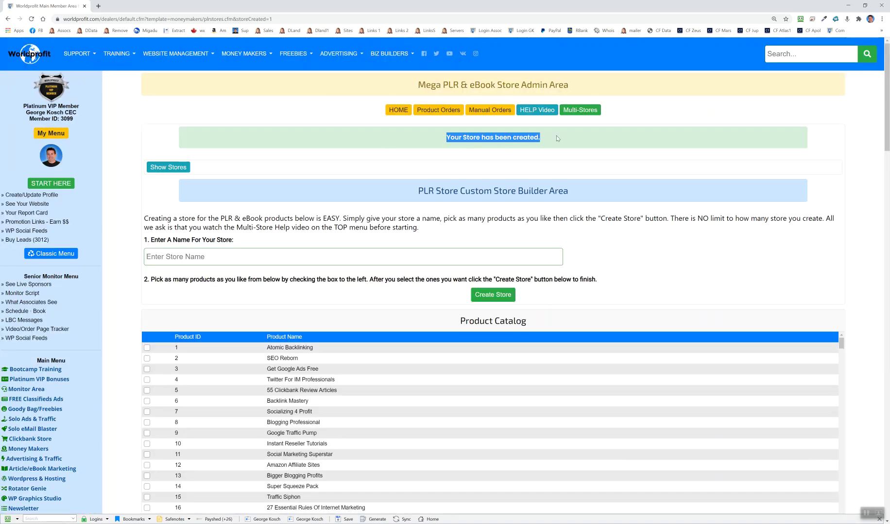
click(173, 170)
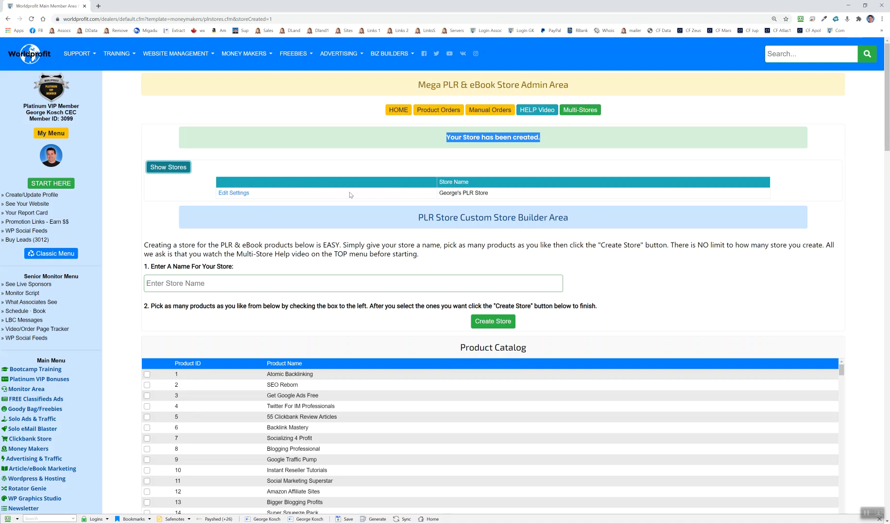
Step: Edit George's PLR Store settings and set the package cost to $12.00
click(233, 194)
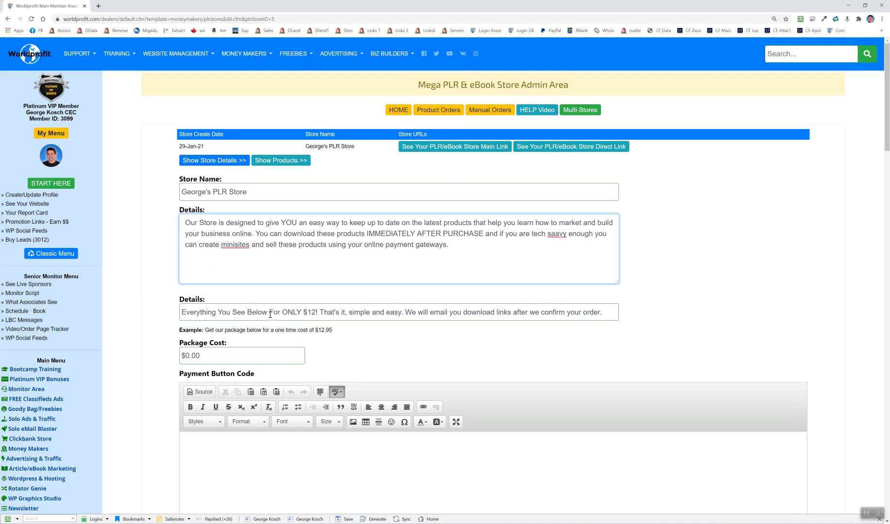
click(187, 355)
key(Delete)
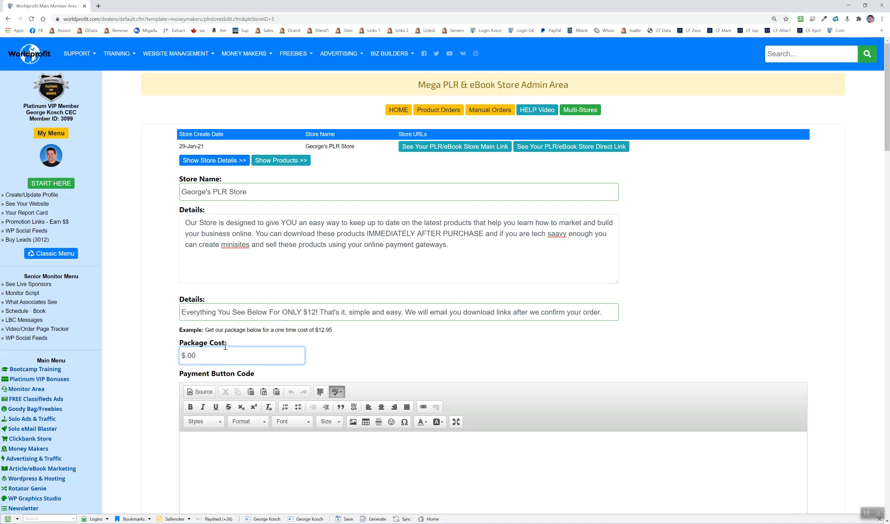
text(12)
scroll(127, 296, down, 1)
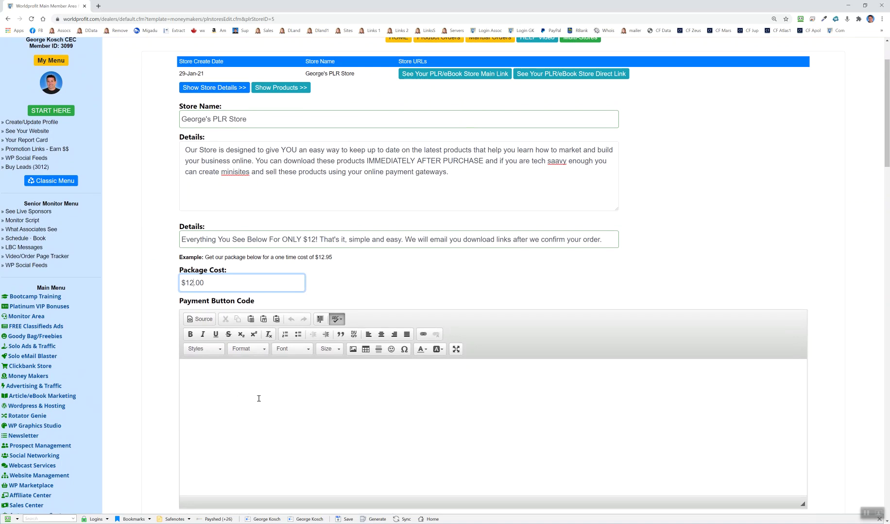
Step: Review the payment code and associate signup option, save the store, and open its live page
click(202, 320)
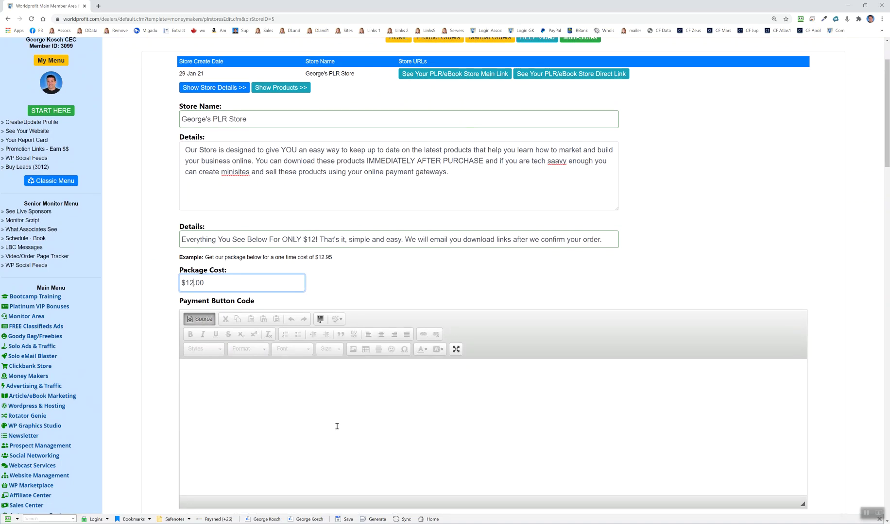
click(205, 319)
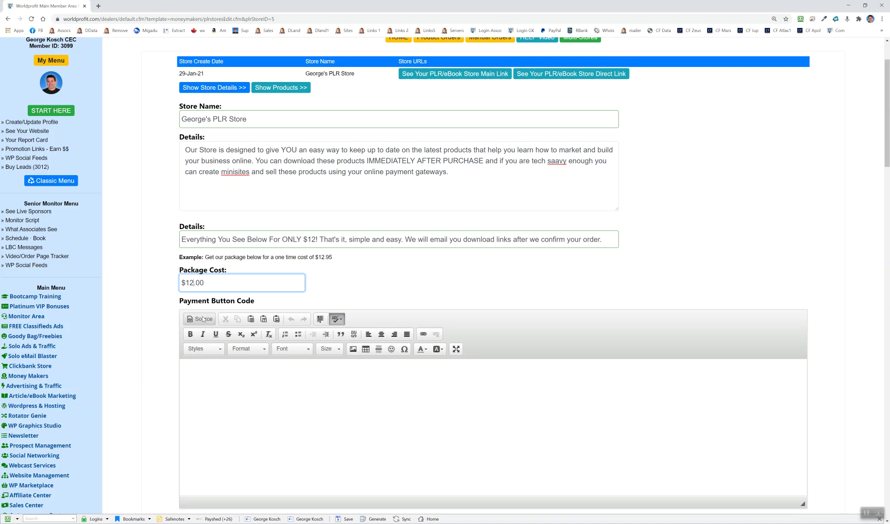
scroll(140, 365, down, 2)
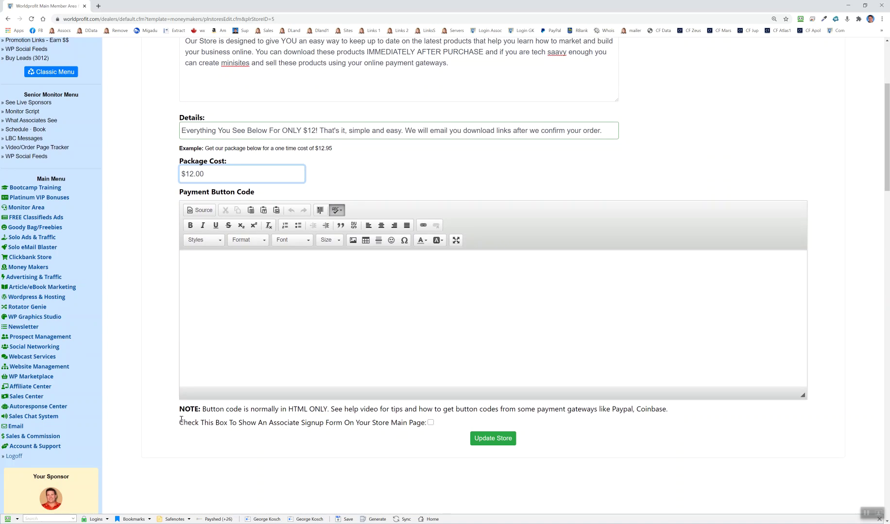
drag(178, 422, 420, 424)
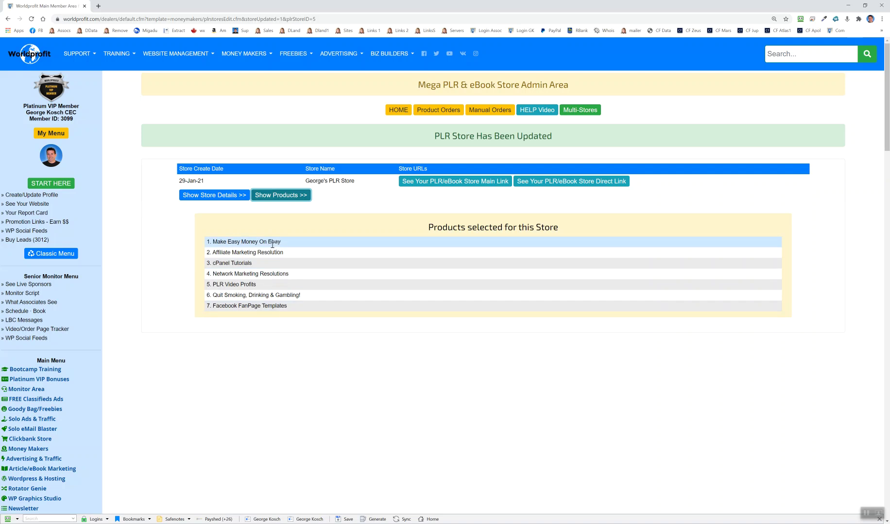
click(283, 195)
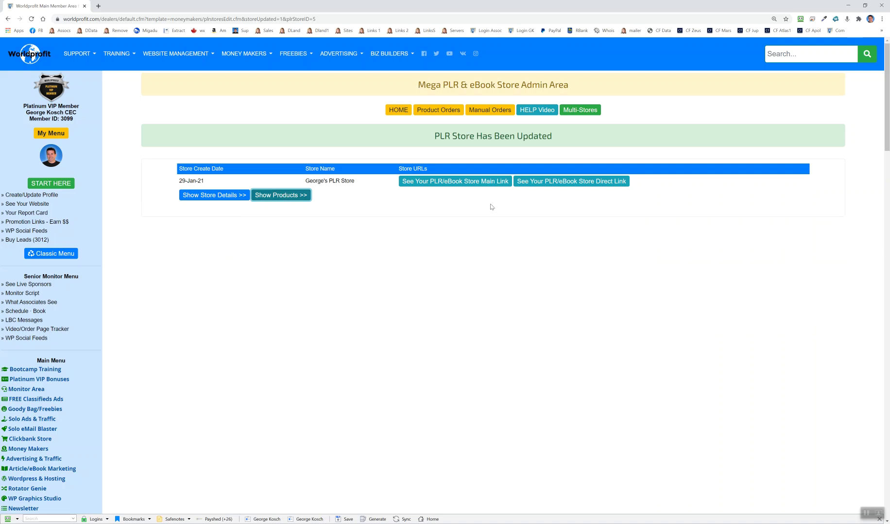
click(456, 181)
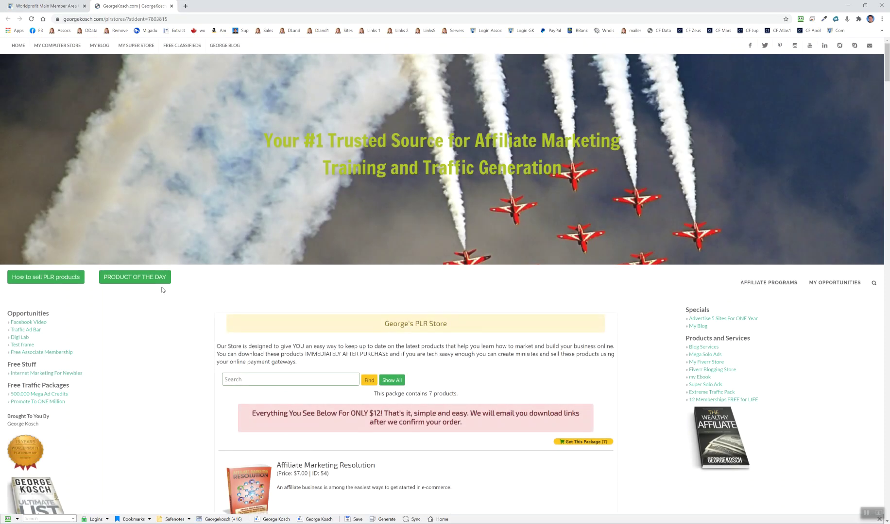
scroll(221, 288, down, 2)
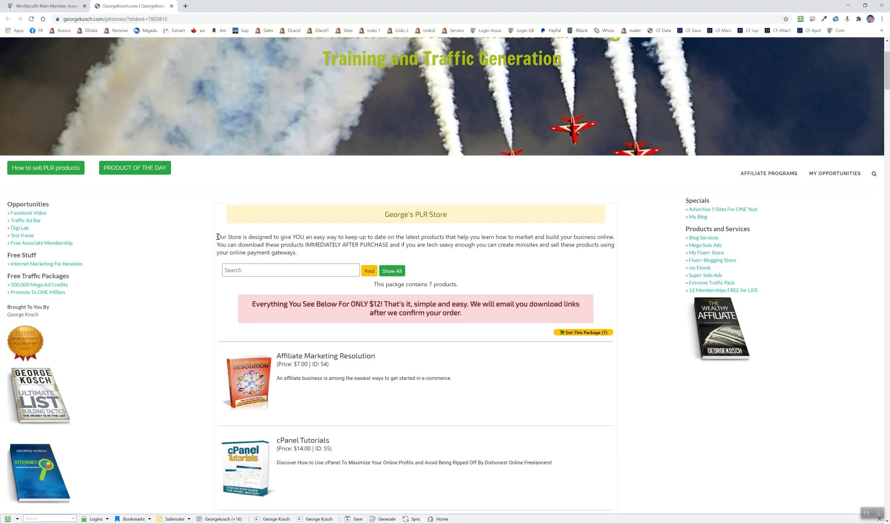
drag(217, 237, 318, 253)
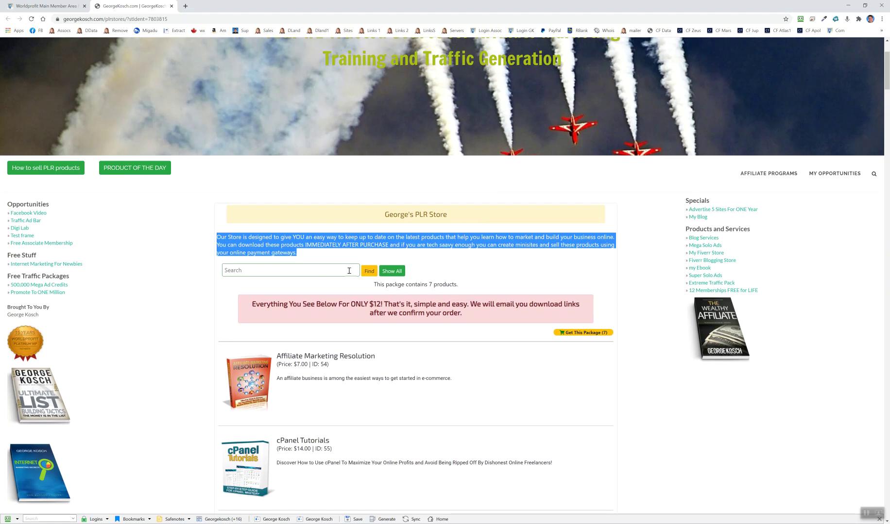
drag(252, 304, 482, 325)
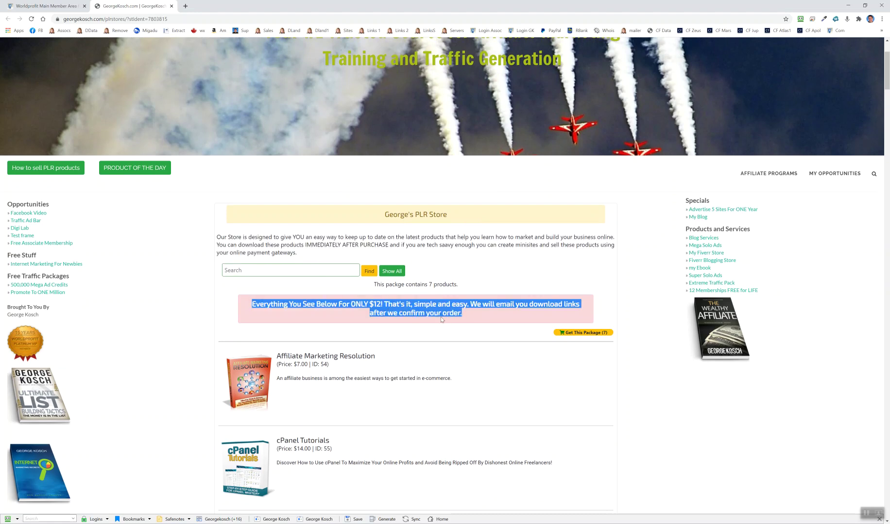
click(462, 289)
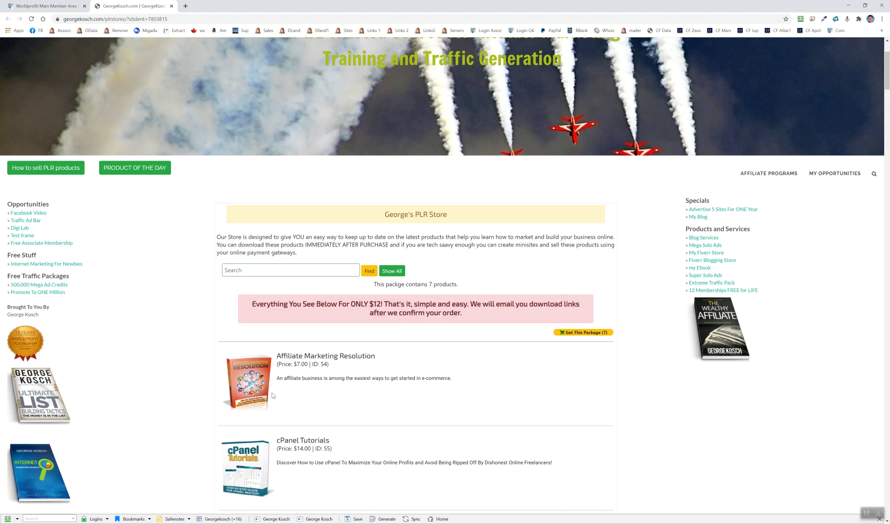
scroll(448, 367, down, 2)
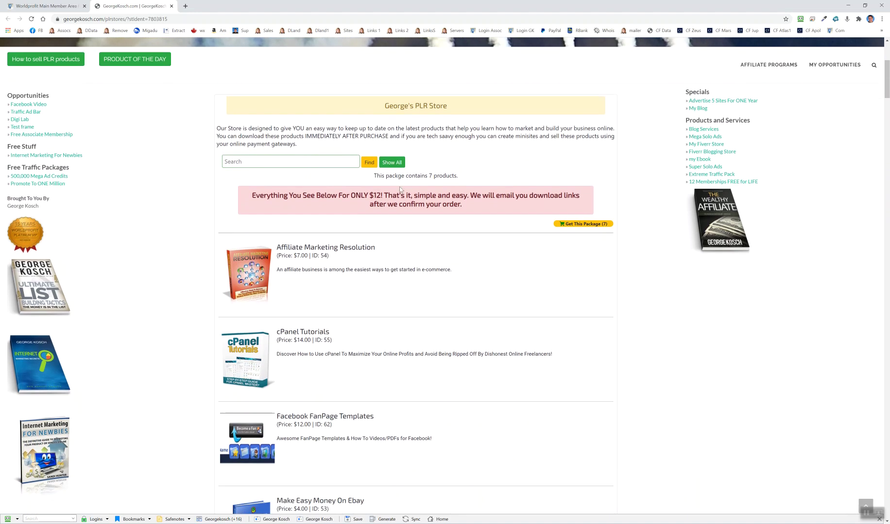
Step: Register a test order for the 7-product package with the customer's name, e-mail and captcha
click(591, 224)
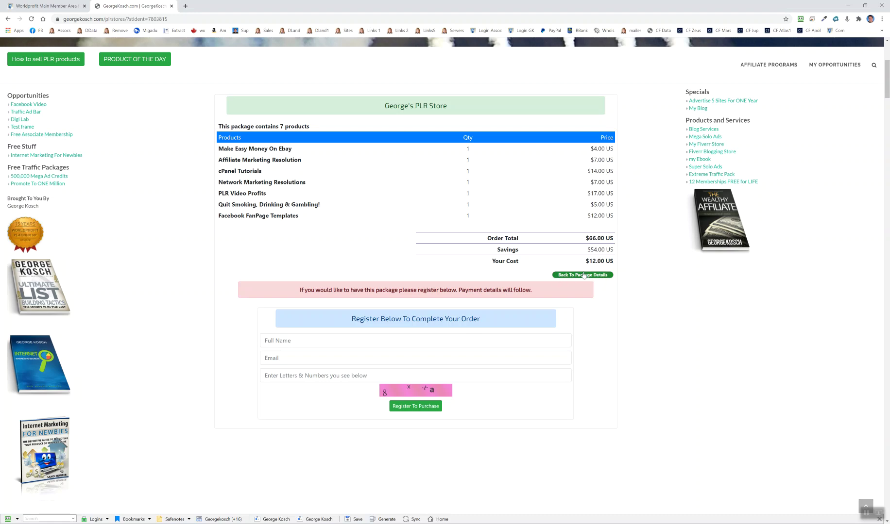
click(327, 339)
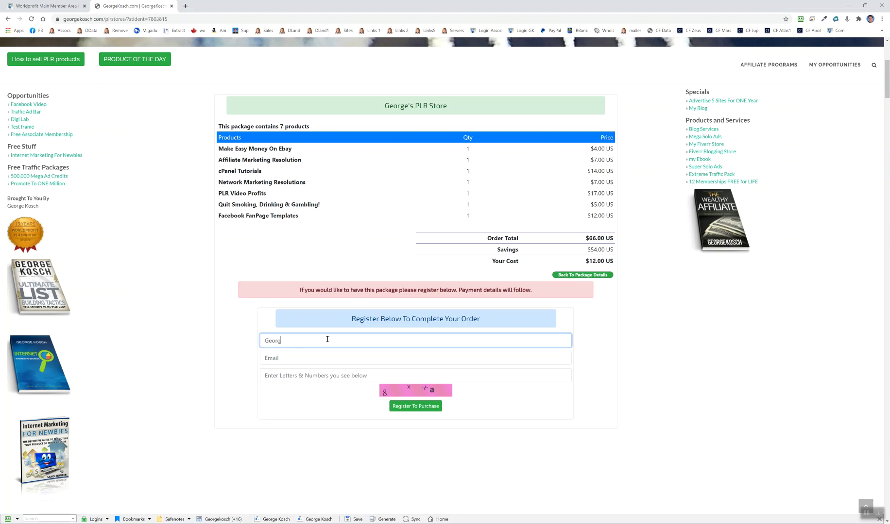
key(Tab)
text(g)
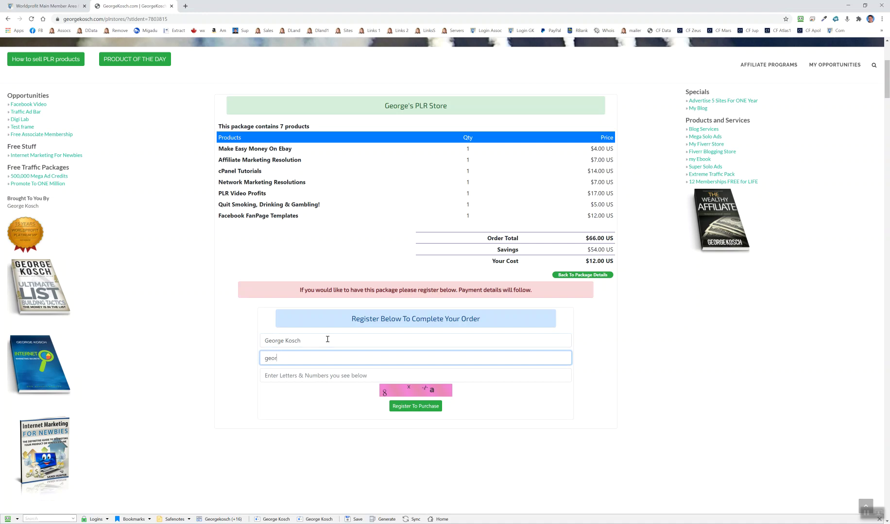
text(orldprofit.com)
key(Tab)
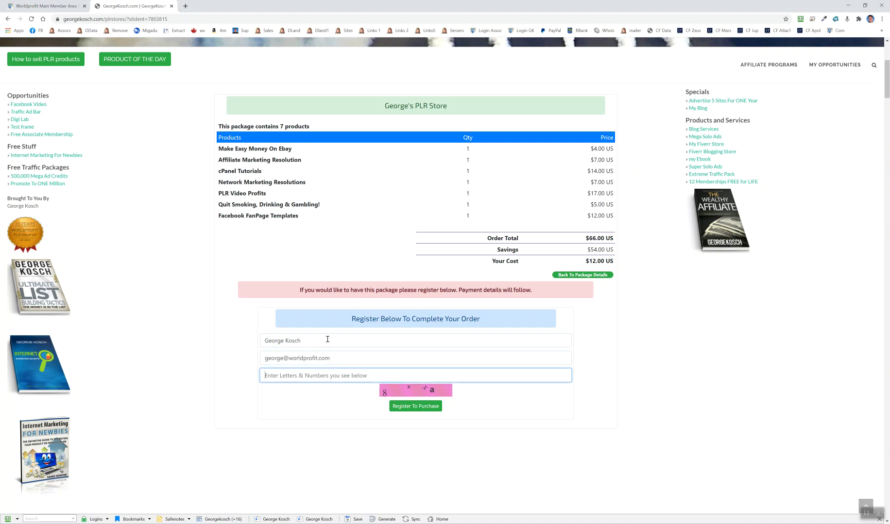
text(8xxa)
click(411, 408)
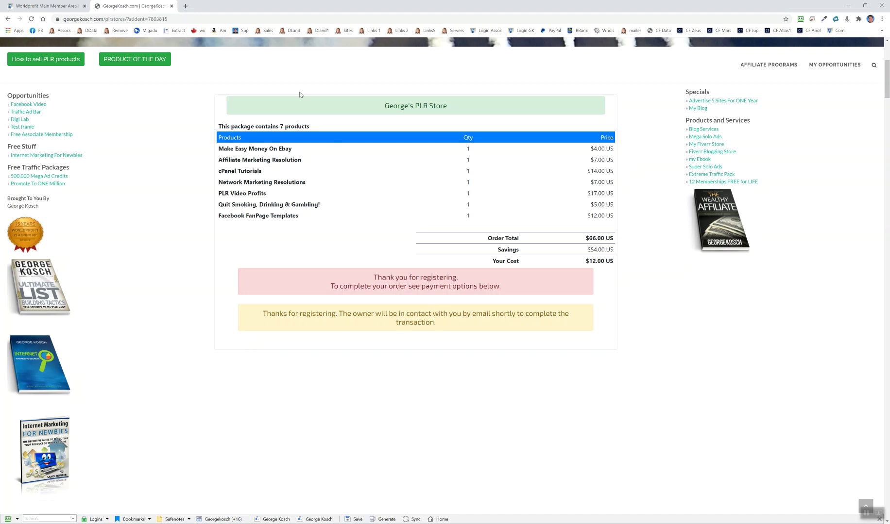
Step: In the member area's Product Orders list, expand the newest order to show its seven products
click(57, 7)
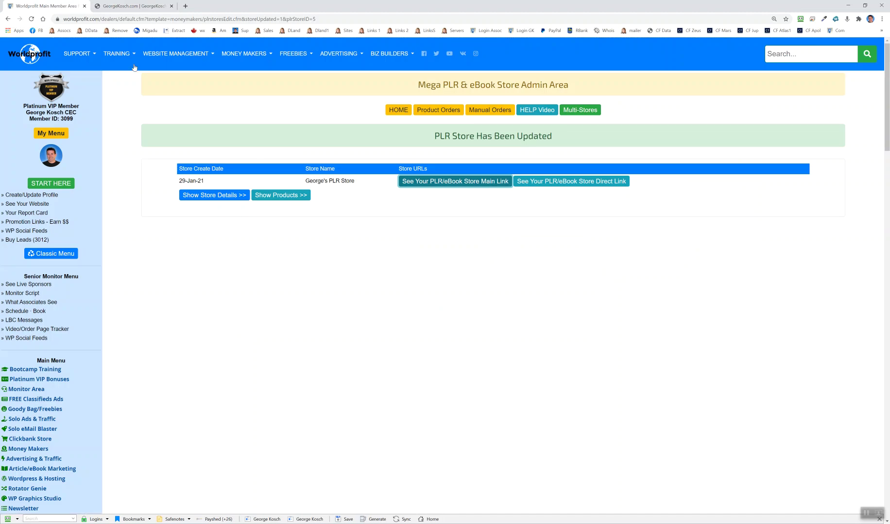
click(437, 111)
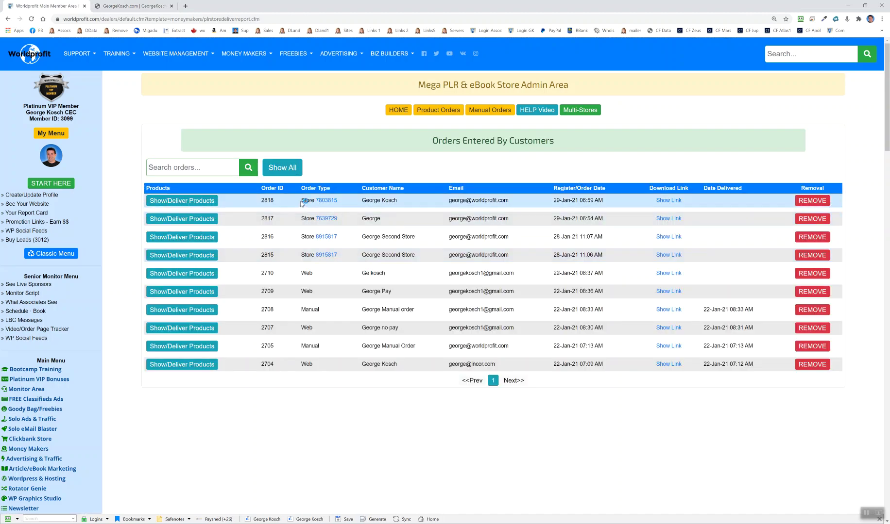
drag(301, 200, 310, 201)
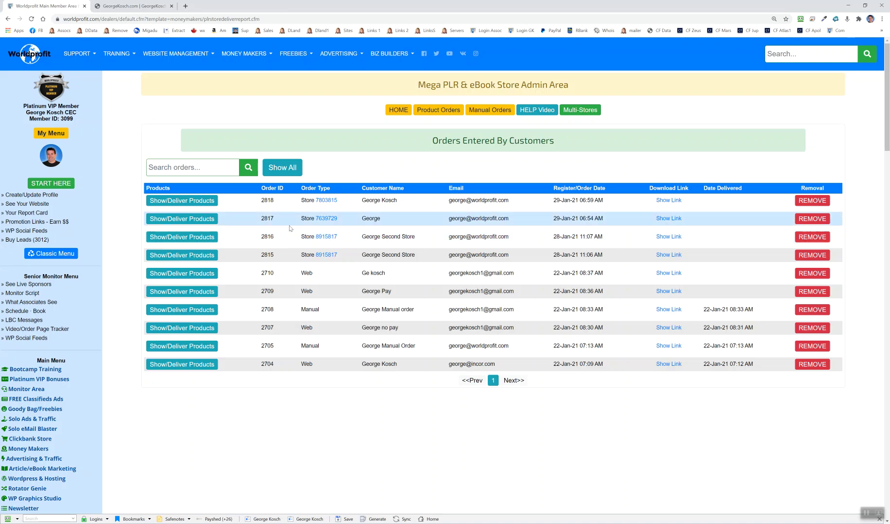
click(184, 200)
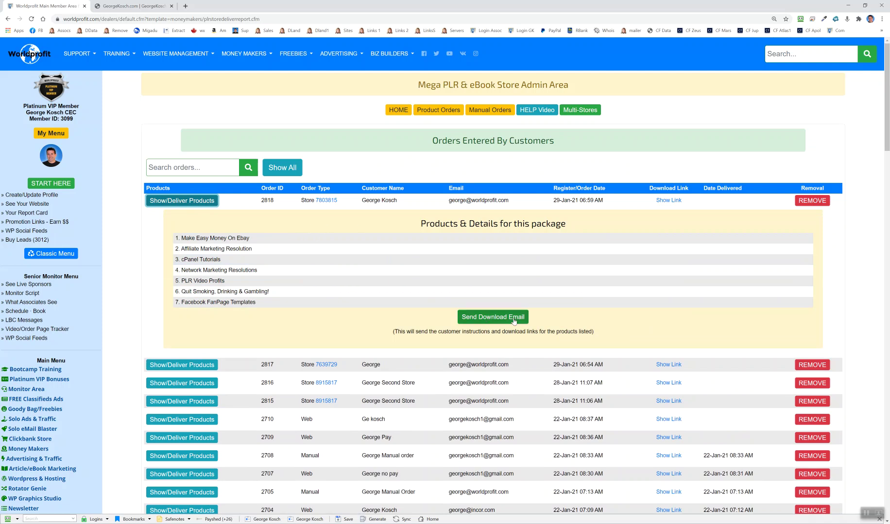
drag(448, 200, 509, 201)
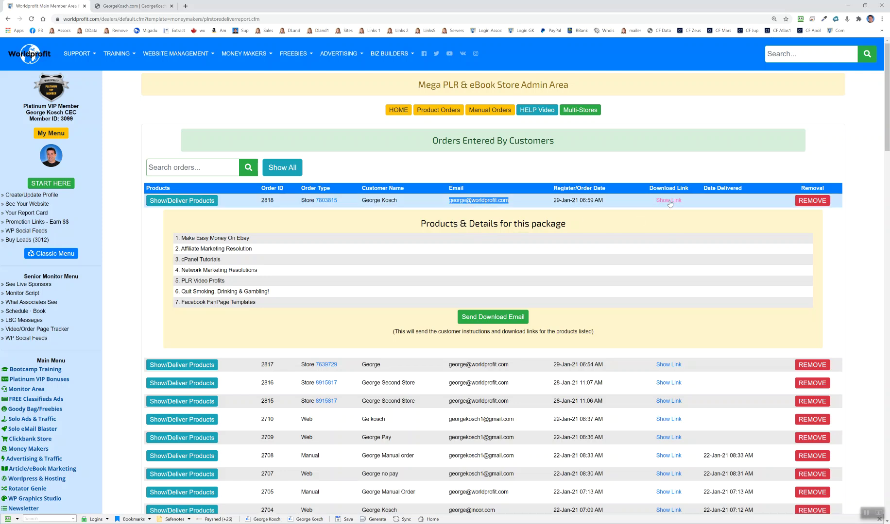
click(182, 200)
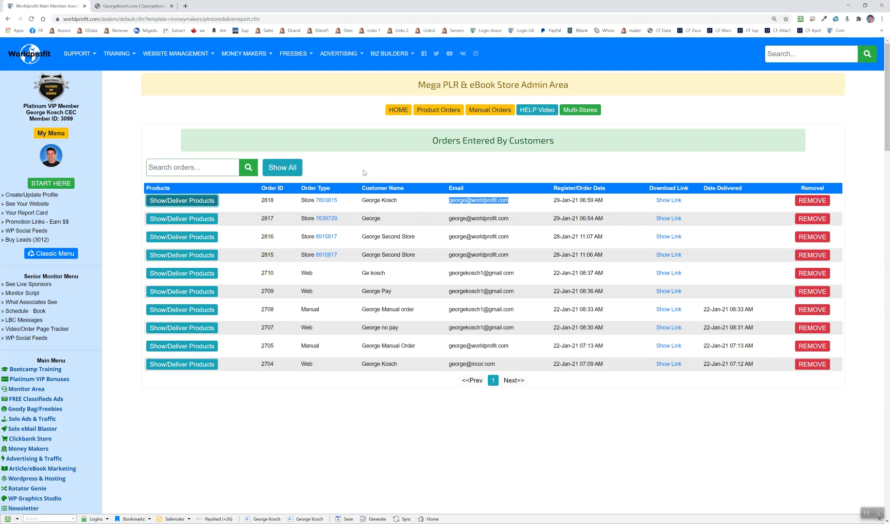
click(194, 167)
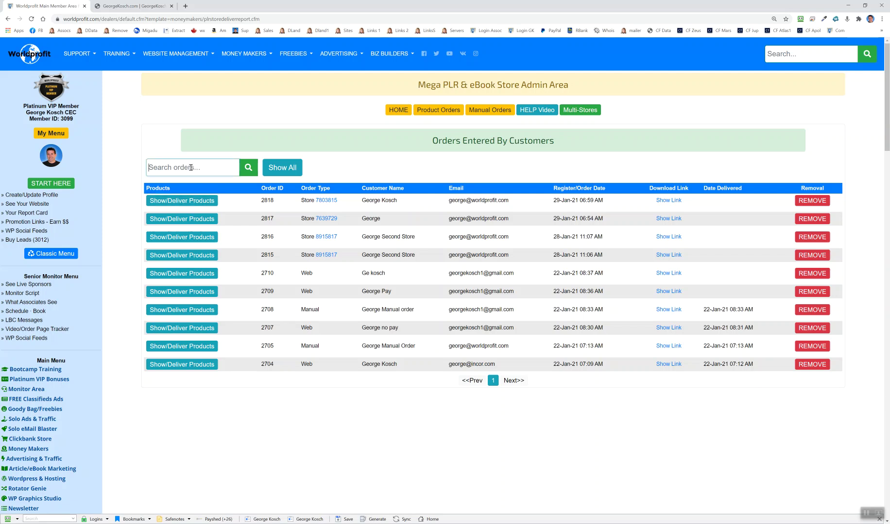